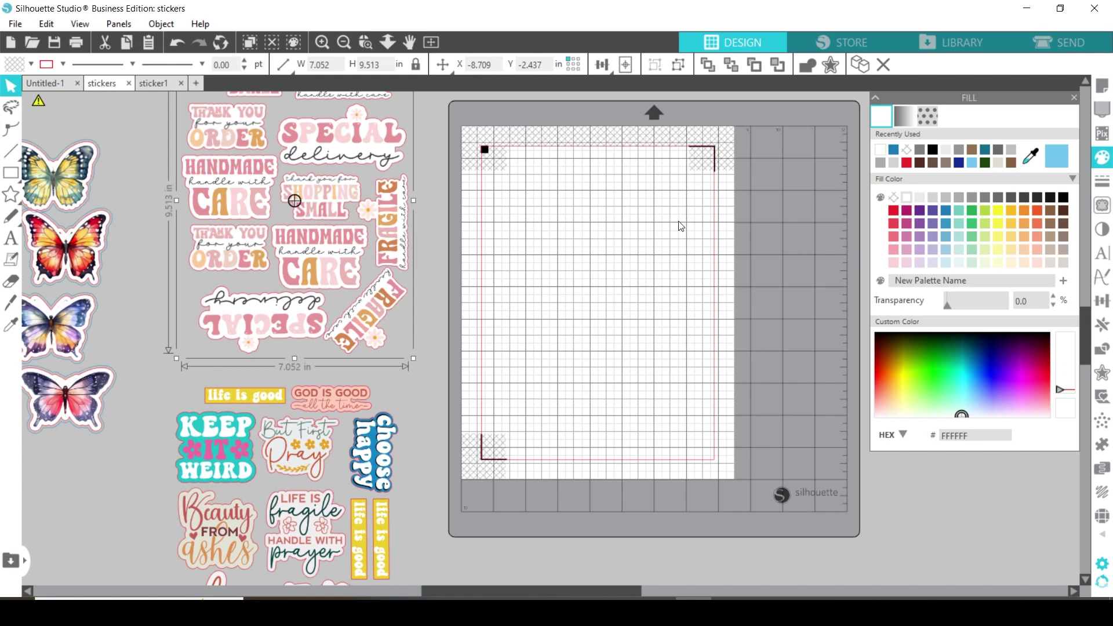
- Show the page's registration mark settings: marks on, 0.787 in long, 0.625 in inset
{"action": "left_click", "coordinate": [1103, 88]}
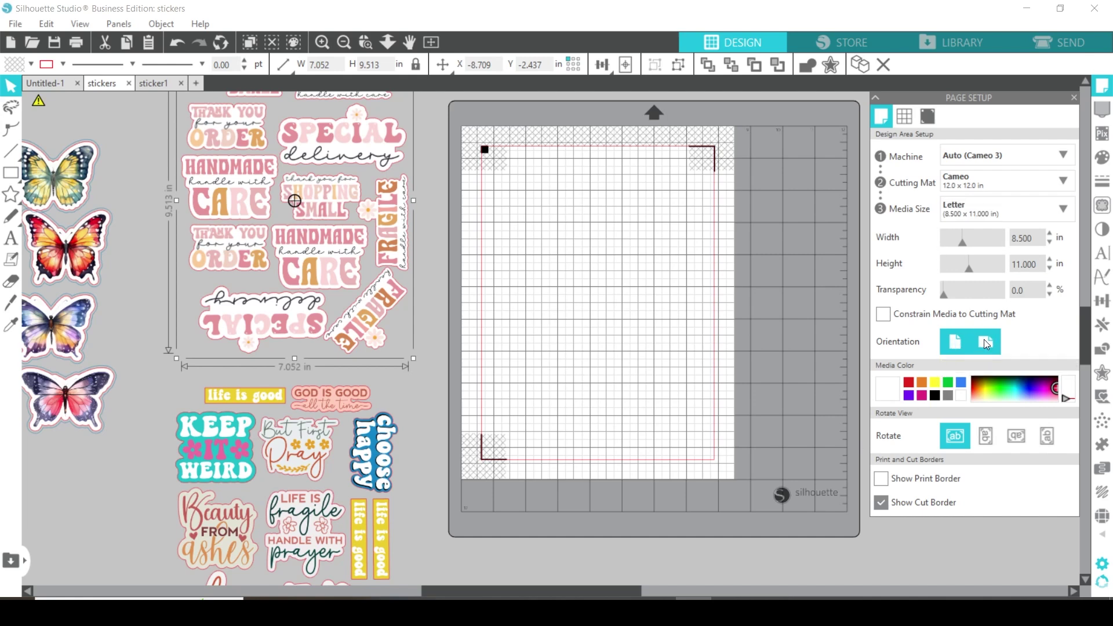
{"action": "left_click", "coordinate": [927, 120]}
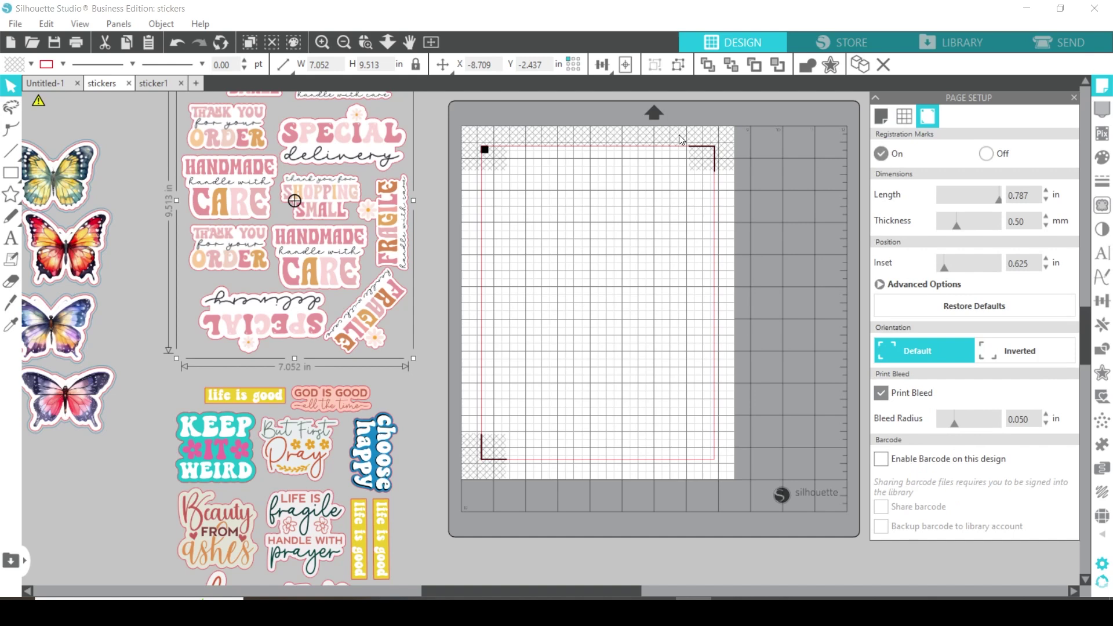
- Switch registration marks off and back on, then bring up the File menu
{"action": "left_click", "coordinate": [986, 153]}
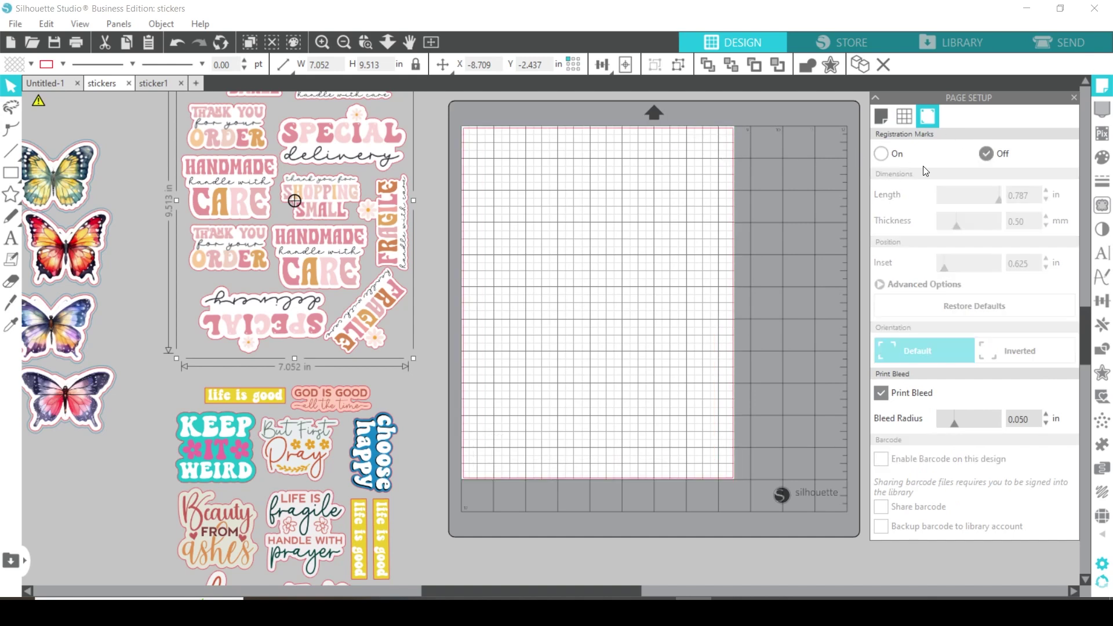
{"action": "left_click", "coordinate": [881, 153]}
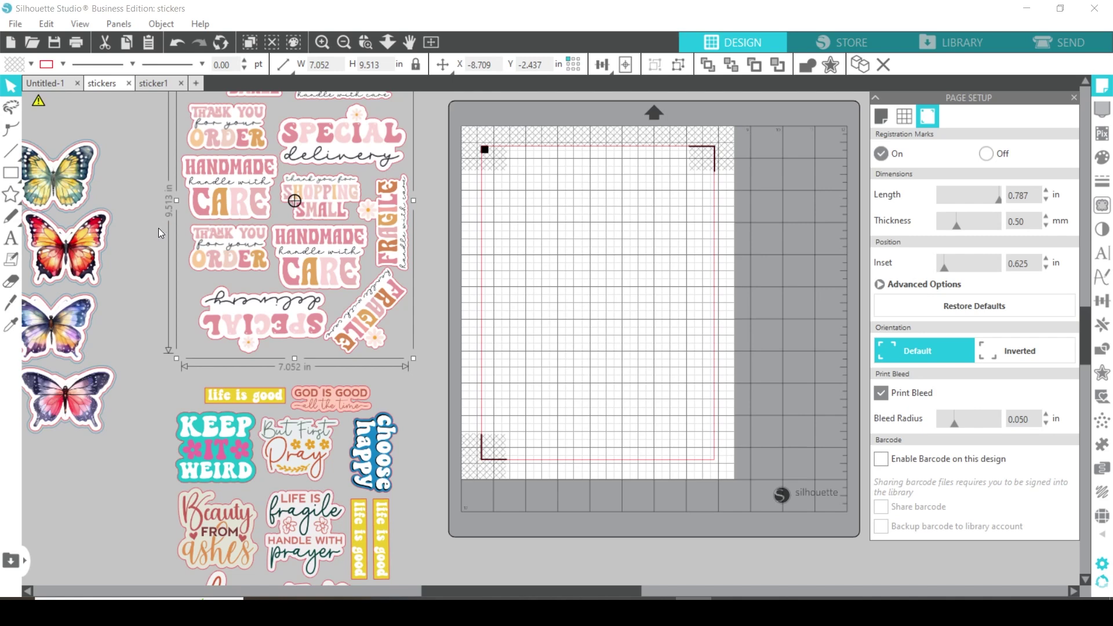
{"action": "left_click", "coordinate": [15, 24]}
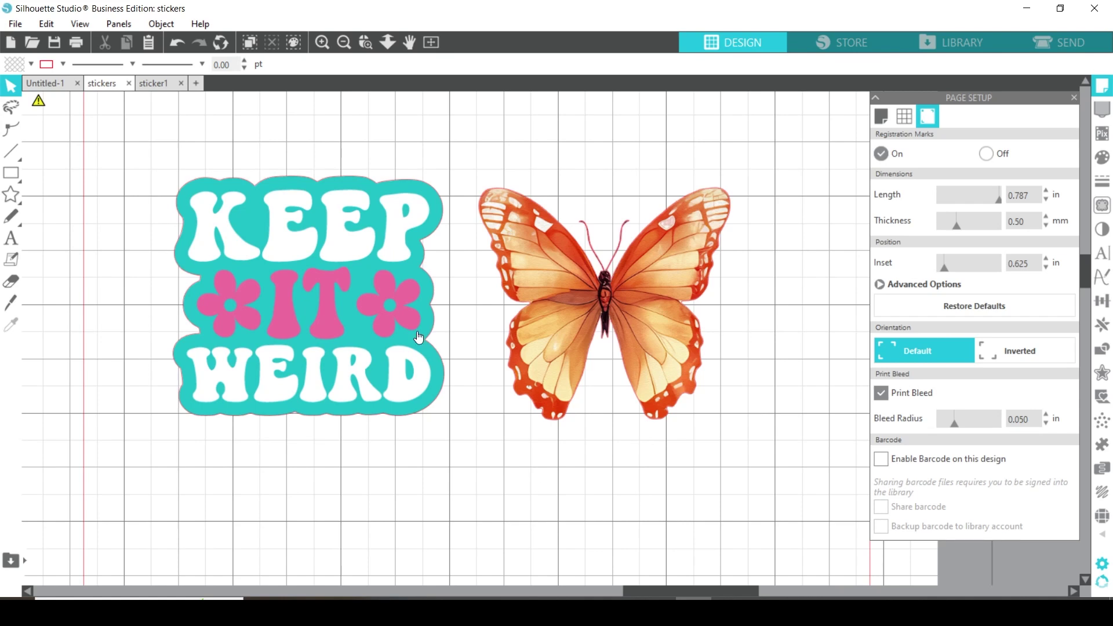
- Check the KEEP IT WEIRD sticker's size, then select the 2.316 × 2.141 in orange butterfly
{"action": "left_click", "coordinate": [361, 312]}
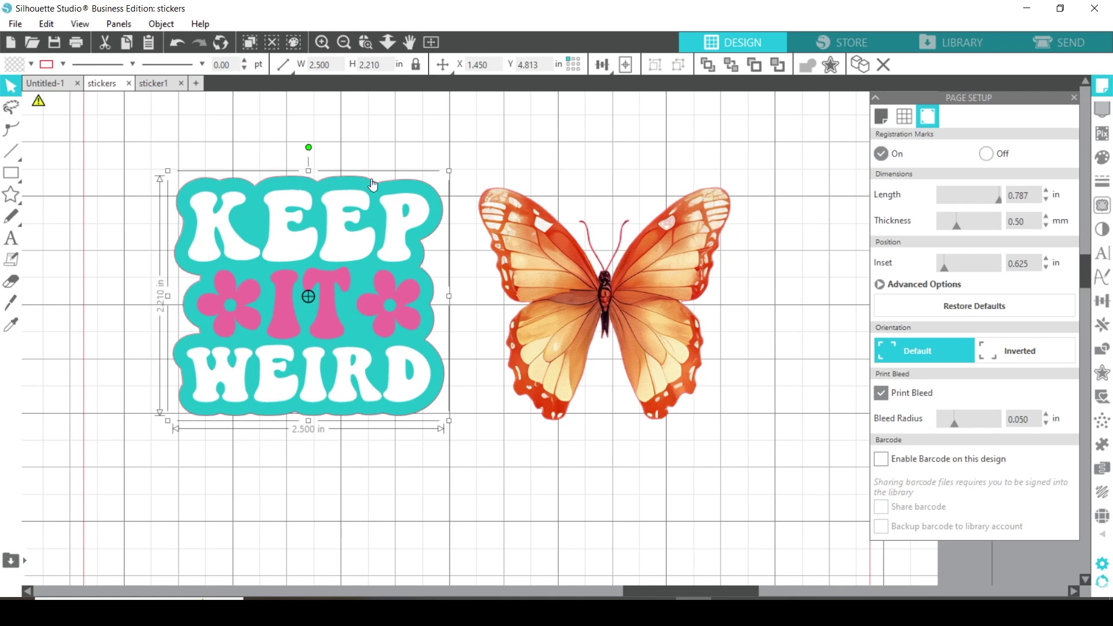
{"action": "left_click", "coordinate": [653, 286]}
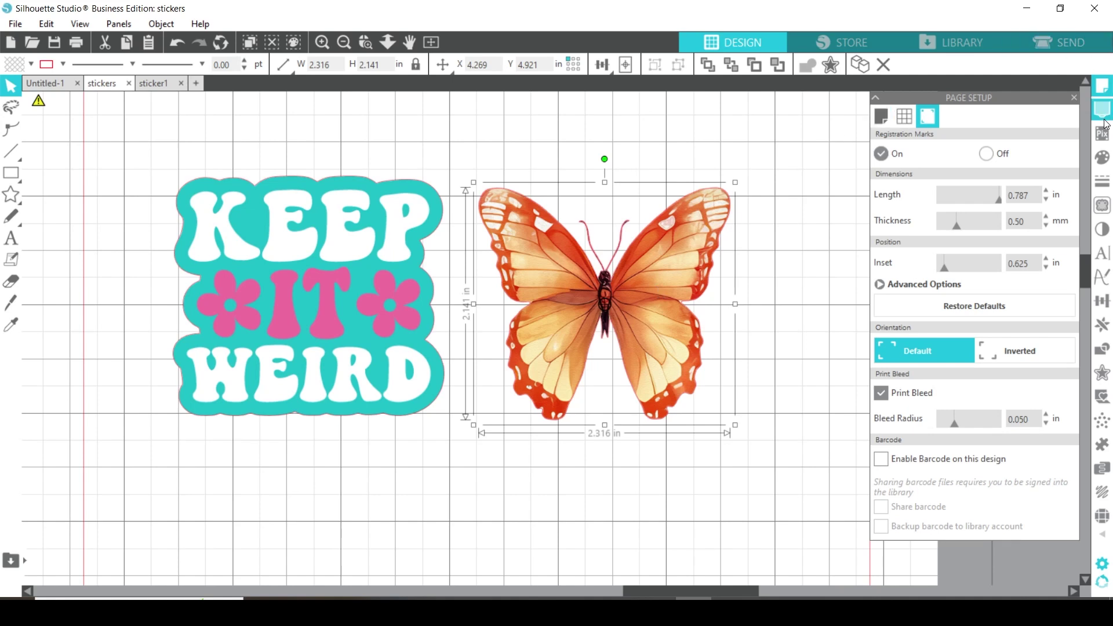
- Give the orange butterfly a rounded offset outline at a 0.120 in distance
{"action": "left_click", "coordinate": [1103, 373]}
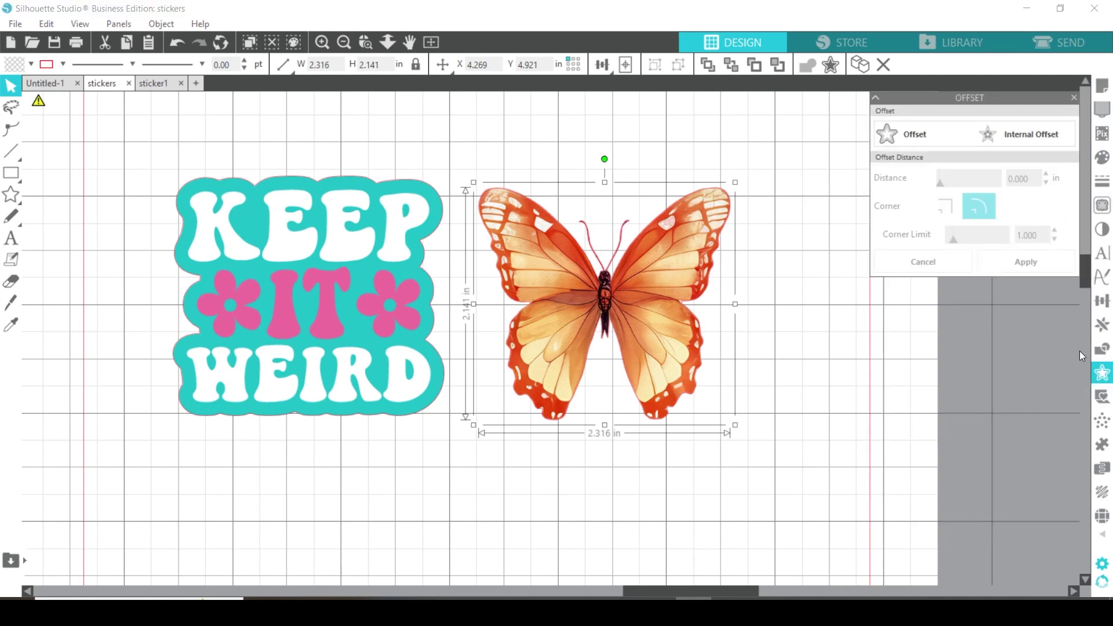
{"action": "left_click", "coordinate": [916, 137]}
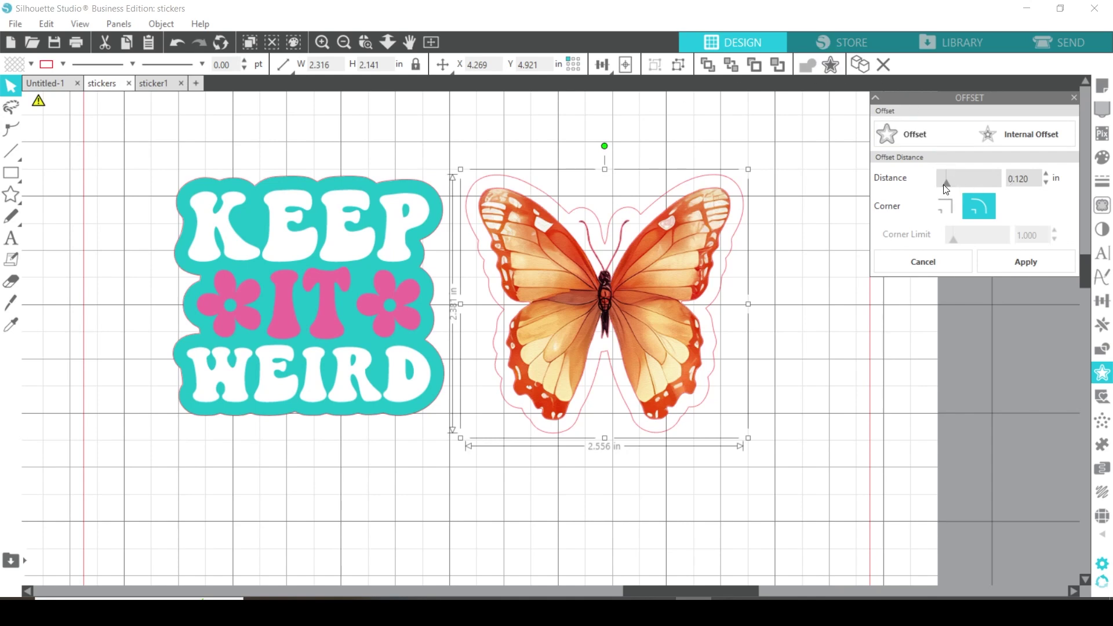
{"action": "mouse_move", "coordinate": [945, 189]}
{"action": "left_mouse_down"}
{"action": "mouse_move", "coordinate": [984, 188]}
{"action": "mouse_move", "coordinate": [946, 189]}
{"action": "left_mouse_up"}
- Fill the butterfly's offset border white and deselect to preview it
{"action": "left_click", "coordinate": [1103, 160]}
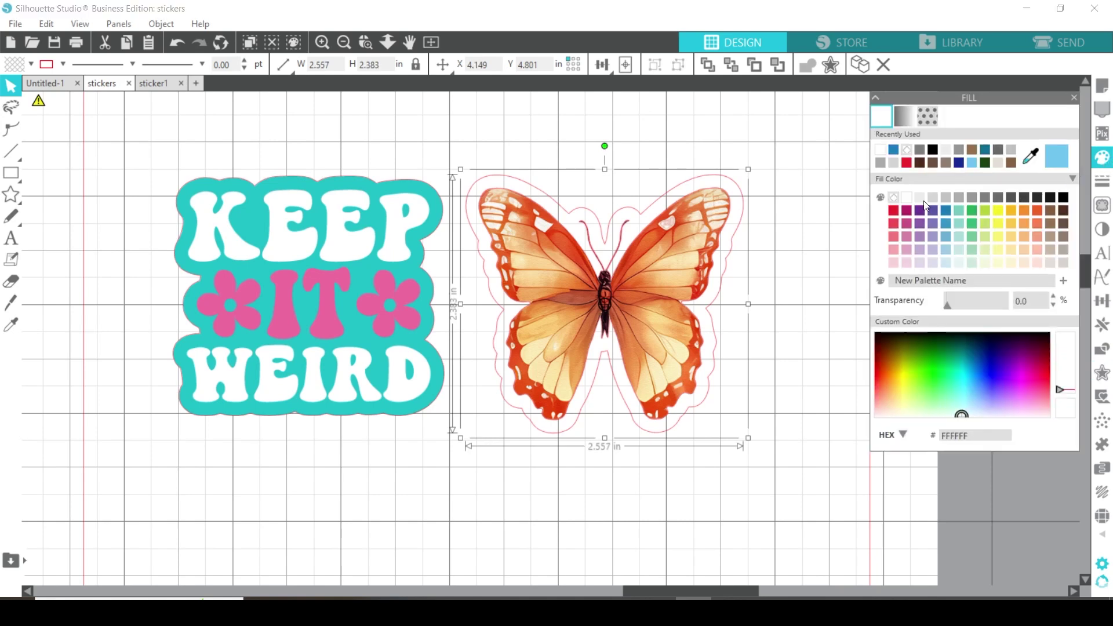
{"action": "left_click", "coordinate": [908, 200]}
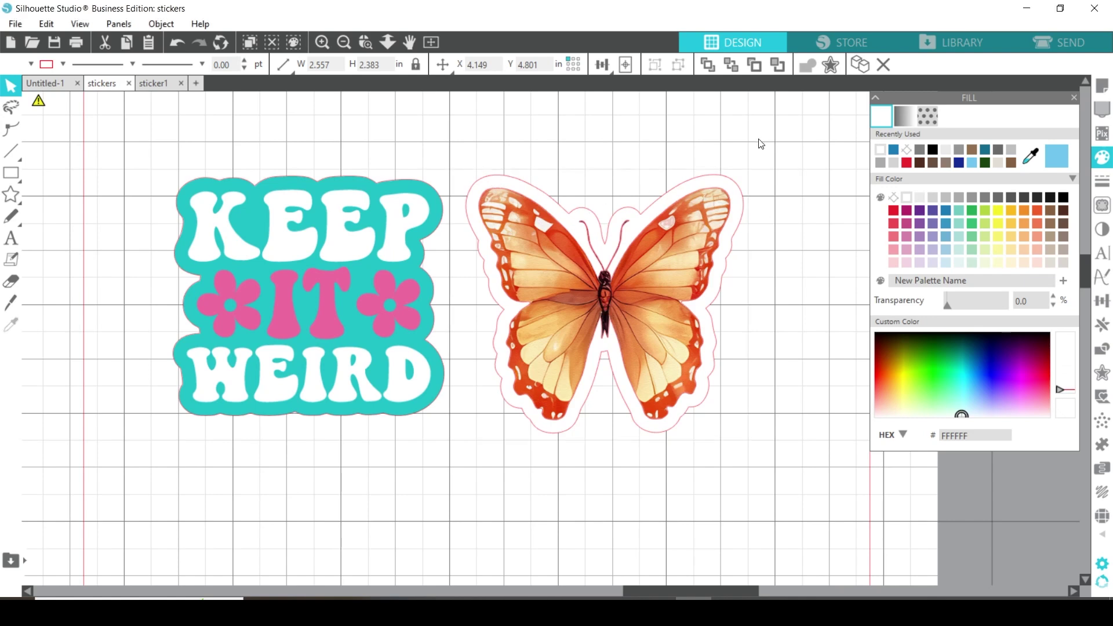
{"action": "left_click_drag", "start_coordinate": [776, 144], "coordinate": [562, 371]}
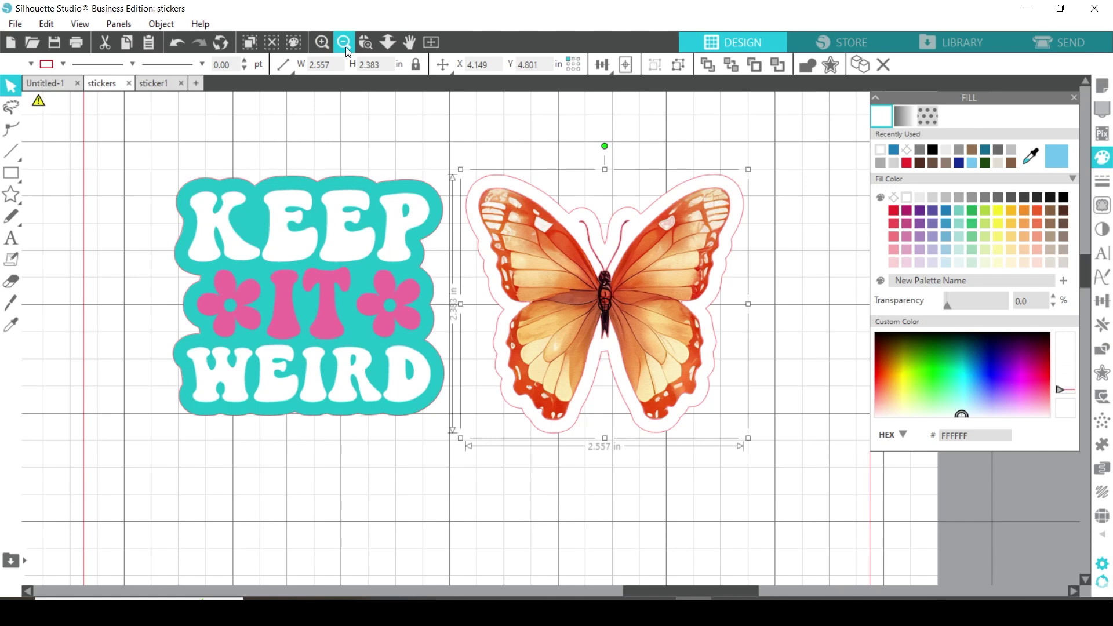
- Nudge the butterfly sticker and set its width to 2.5 in (2.500 × 2.329 in)
{"action": "left_click_drag", "start_coordinate": [648, 275], "coordinate": [656, 280]}
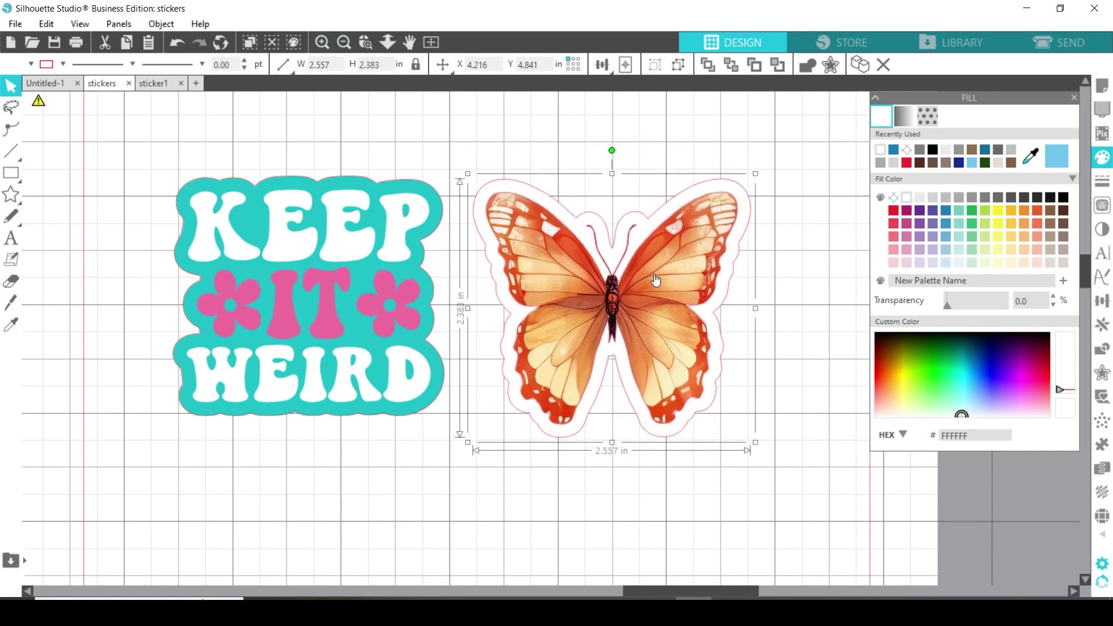
{"action": "left_click", "coordinate": [321, 64]}
{"action": "type", "text": "2.5"}
{"action": "key", "text": "Return"}
{"action": "left_click", "coordinate": [386, 235]}
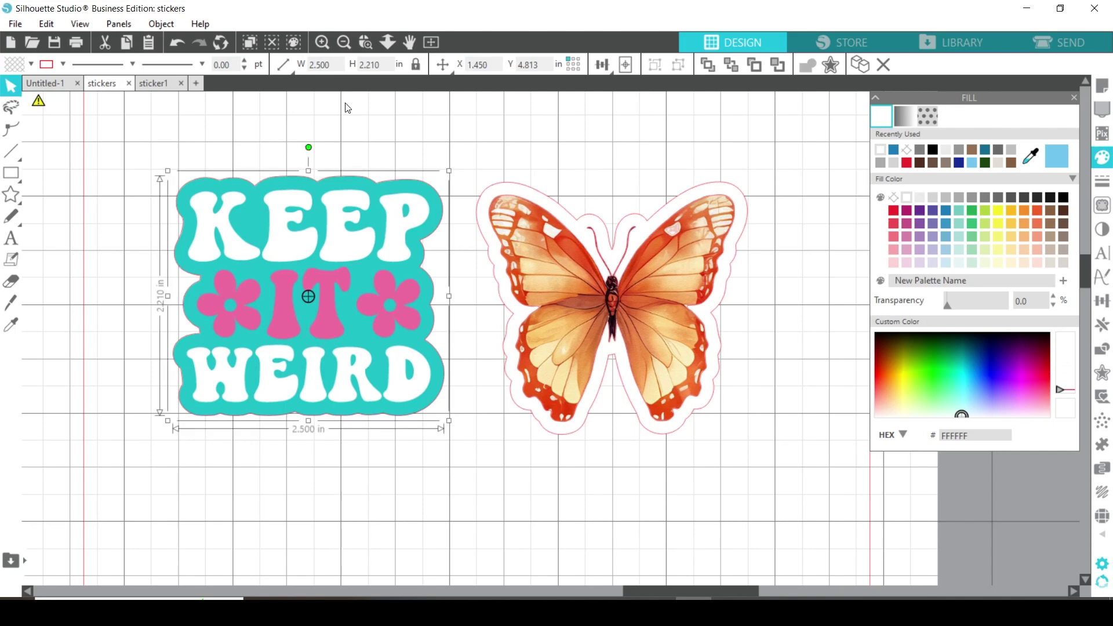
- Zoom out to the whole mat, try moving the KEEP IT WEIRD and butterfly stickers, then undo both moves
{"action": "left_click", "coordinate": [343, 42]}
{"action": "left_click", "coordinate": [343, 41]}
{"action": "left_click", "coordinate": [344, 42]}
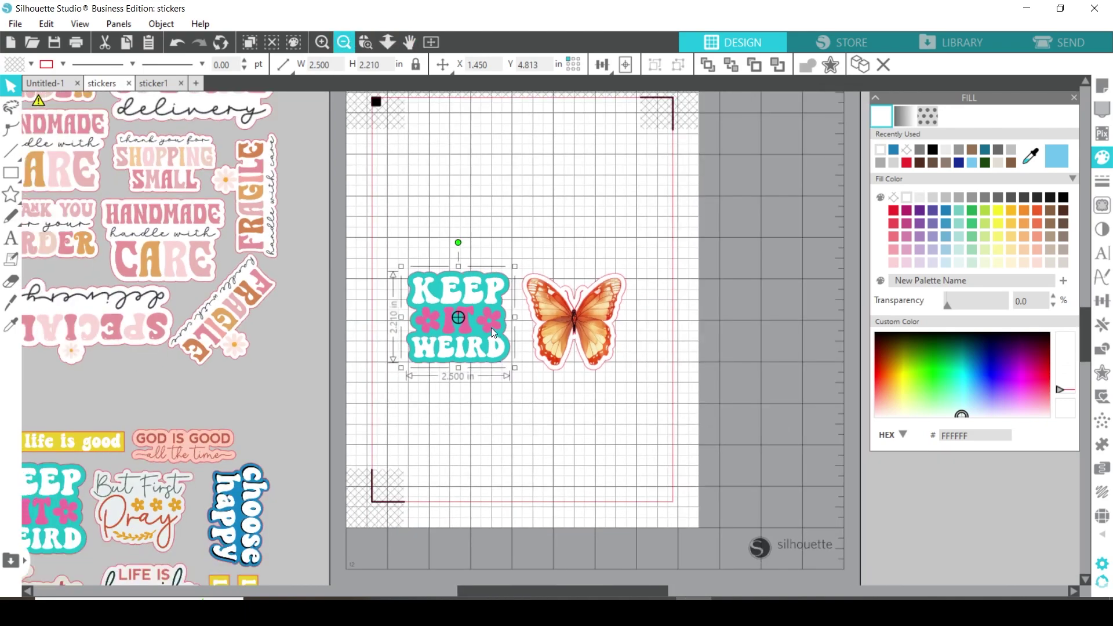
{"action": "scroll", "coordinate": [491, 328], "scroll_direction": "down", "scroll_amount": 1}
{"action": "left_click_drag", "start_coordinate": [496, 307], "coordinate": [830, 380]}
{"action": "left_click", "coordinate": [569, 336]}
{"action": "left_click_drag", "start_coordinate": [569, 335], "coordinate": [829, 296]}
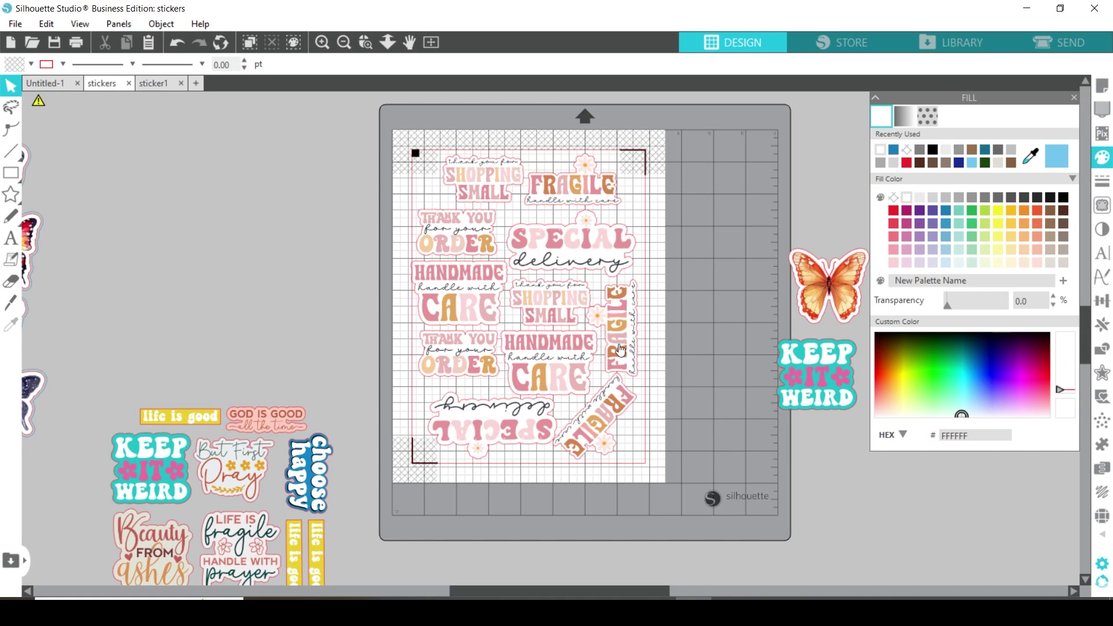
{"action": "key", "text": "ctrl+z"}
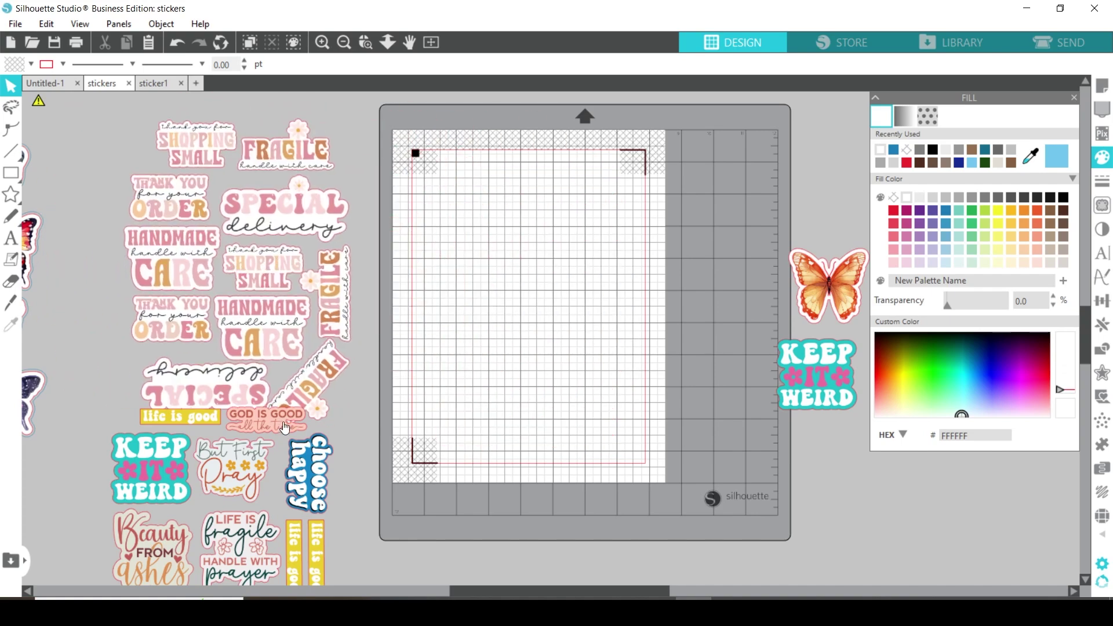
{"action": "key", "text": "ctrl+z"}
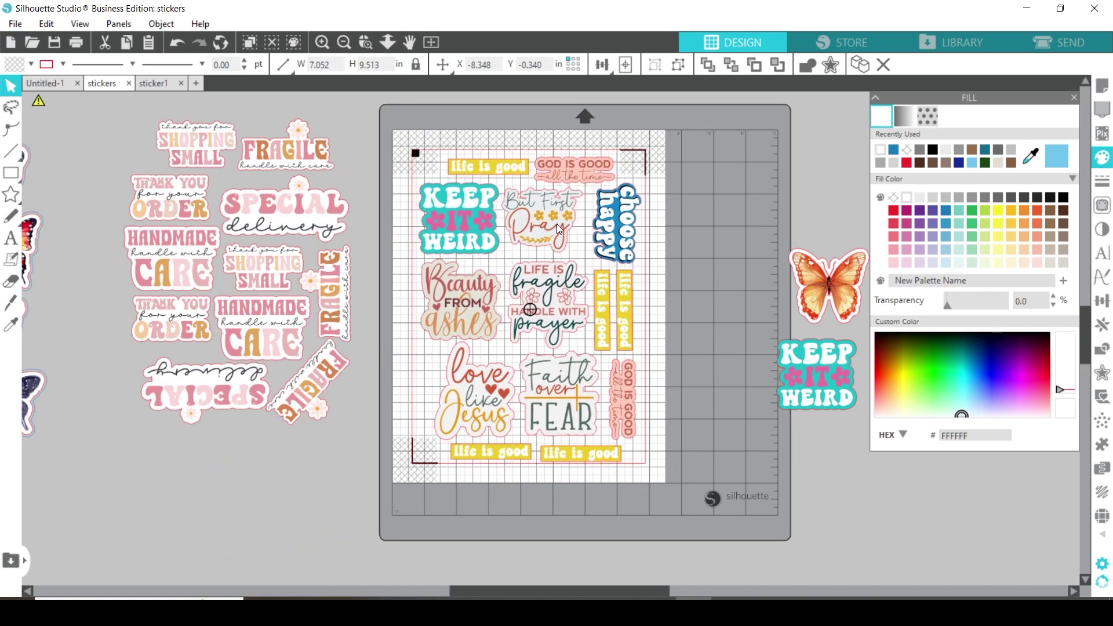
- Pan the view and place the 7.052 × 9.513 in pink sticker group inside the registration marks
{"action": "left_click", "coordinate": [409, 41]}
{"action": "left_click_drag", "start_coordinate": [405, 226], "coordinate": [118, 200]}
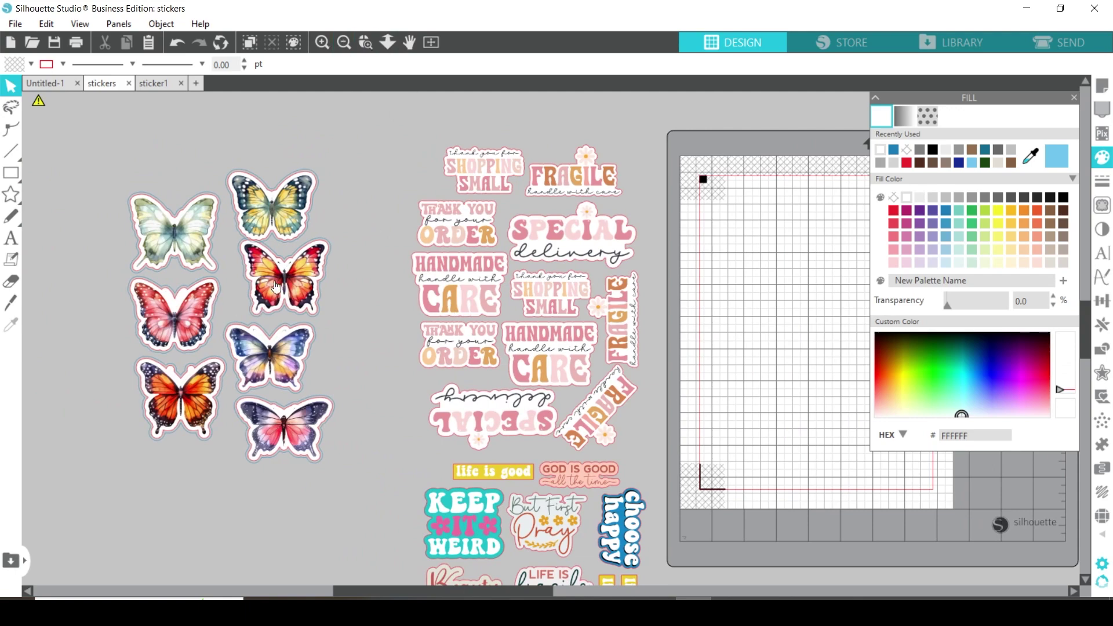
{"action": "left_click_drag", "start_coordinate": [548, 305], "coordinate": [343, 292]}
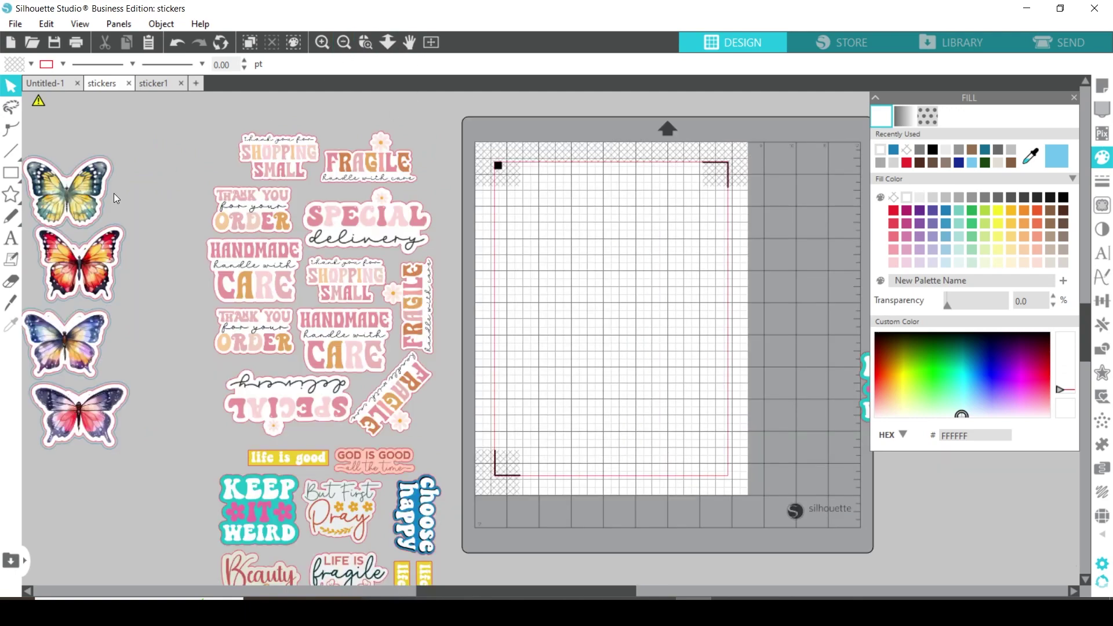
{"action": "left_click_drag", "start_coordinate": [283, 221], "coordinate": [570, 253]}
{"action": "left_click", "coordinate": [706, 232]}
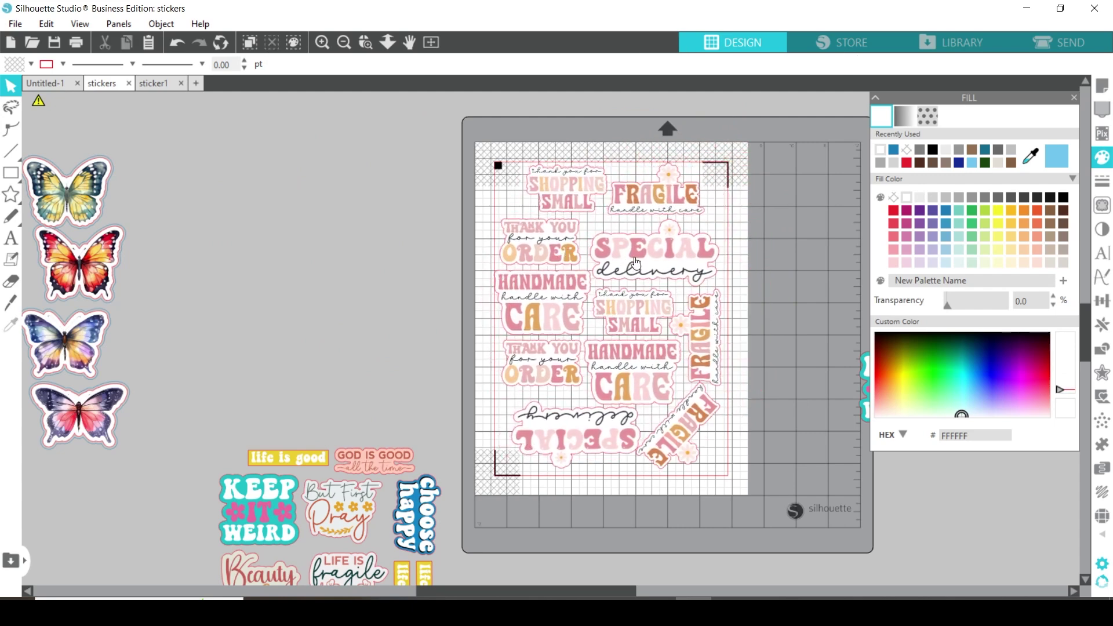
{"action": "left_click_drag", "start_coordinate": [635, 261], "coordinate": [311, 208]}
{"action": "left_click", "coordinate": [515, 257]}
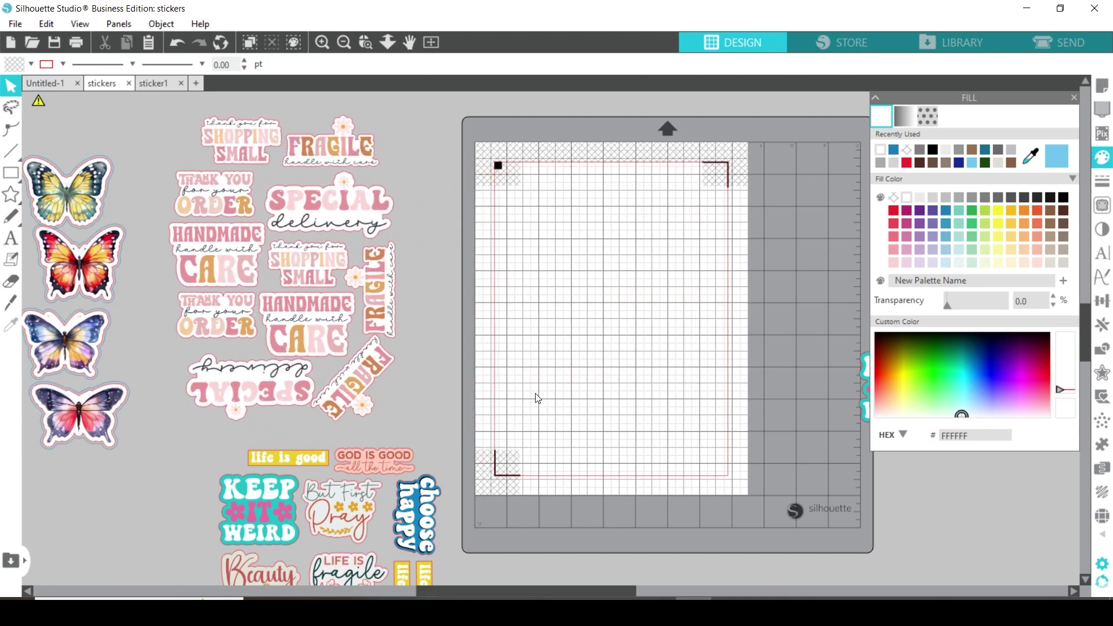
{"action": "left_click_drag", "start_coordinate": [350, 518], "coordinate": [321, 442]}
{"action": "left_click_drag", "start_coordinate": [336, 311], "coordinate": [664, 365]}
{"action": "left_click", "coordinate": [664, 365]}
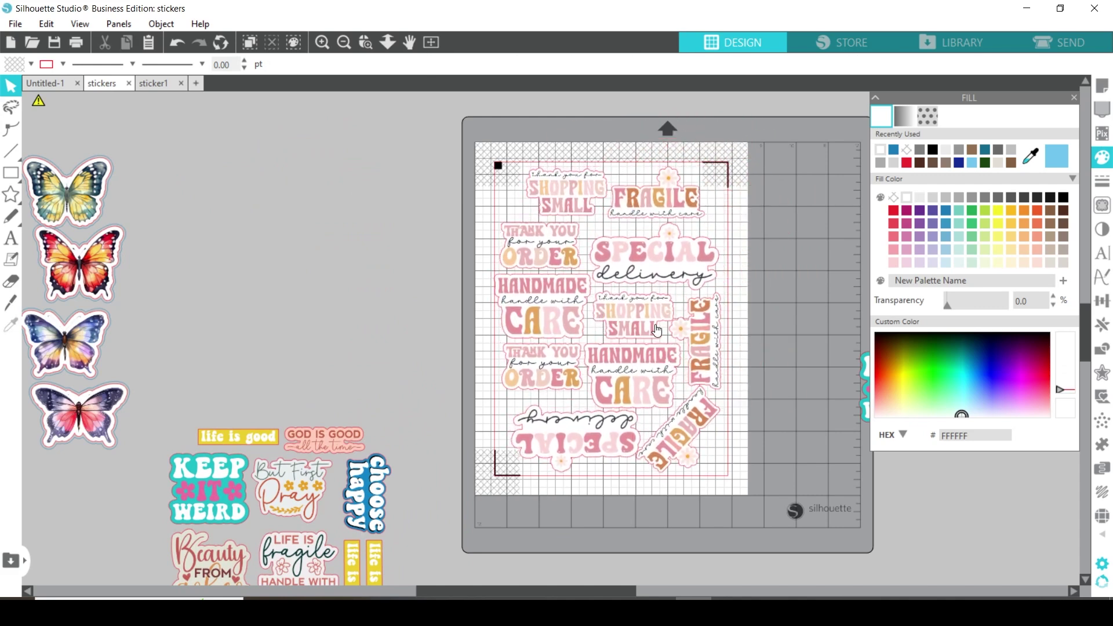
- Select the sticker group and view its Cardstock, Plain cut settings: blade 4, force 22, speed 4, one pass
{"action": "left_click", "coordinate": [646, 334]}
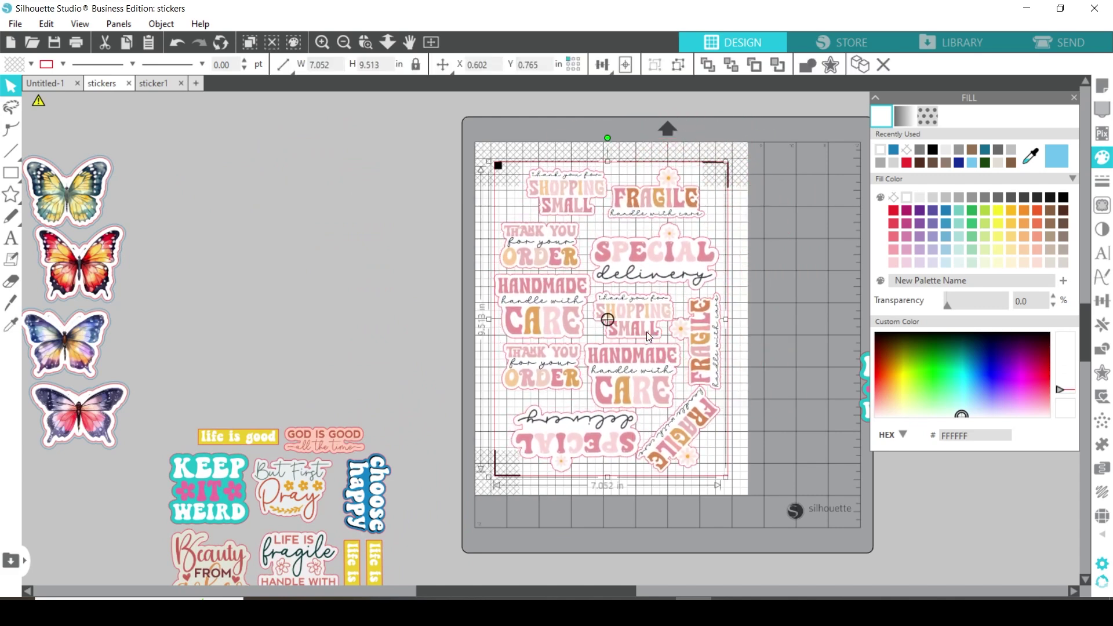
{"action": "left_click", "coordinate": [1054, 38]}
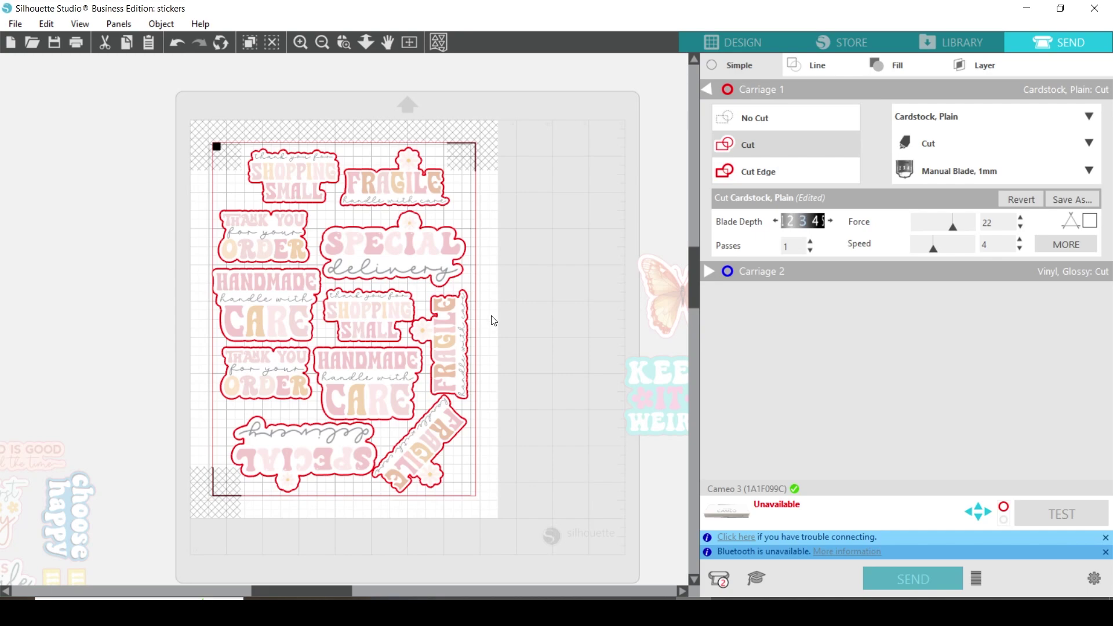
- Print the sheet via File > Print to the EPSON4C7C24 (ST-2000 Series) printer and open its preferences
{"action": "left_click", "coordinate": [733, 41]}
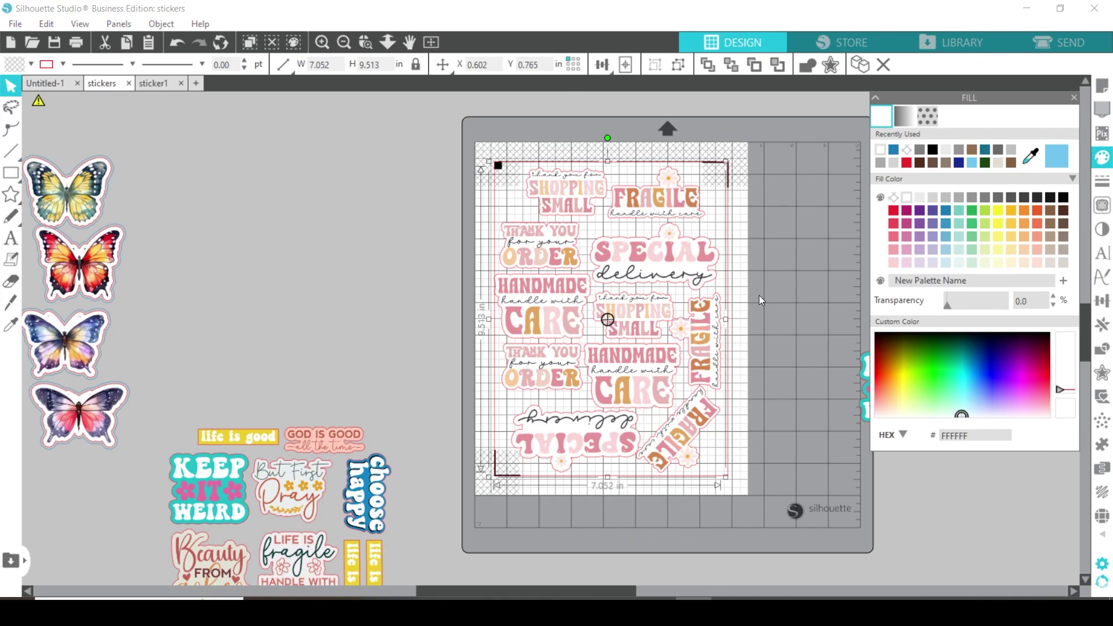
{"action": "left_click", "coordinate": [15, 24]}
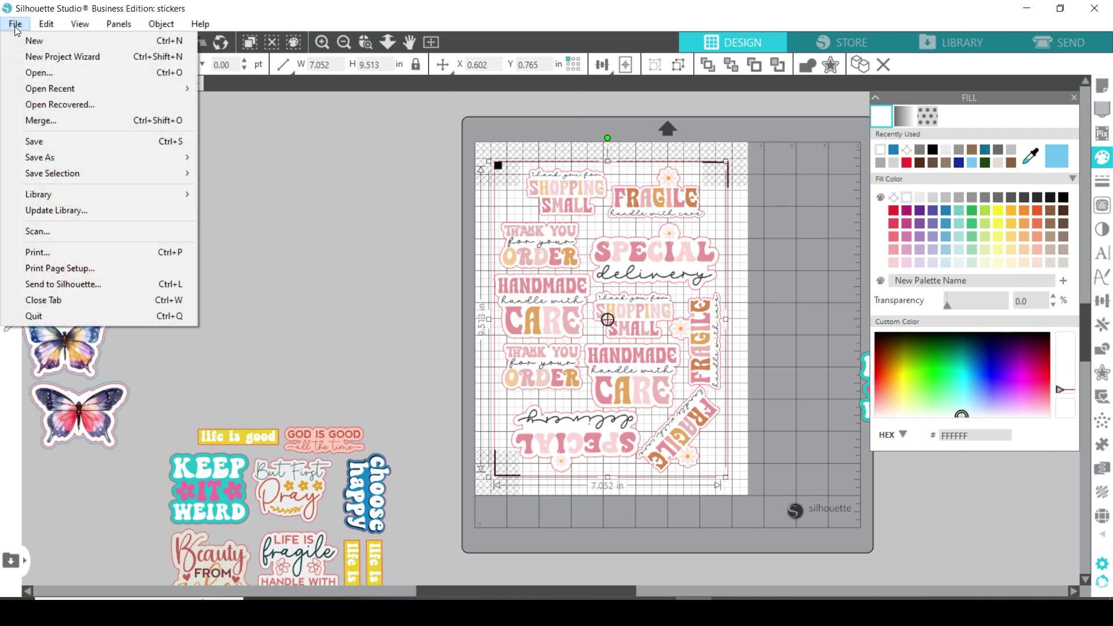
{"action": "left_click", "coordinate": [41, 252]}
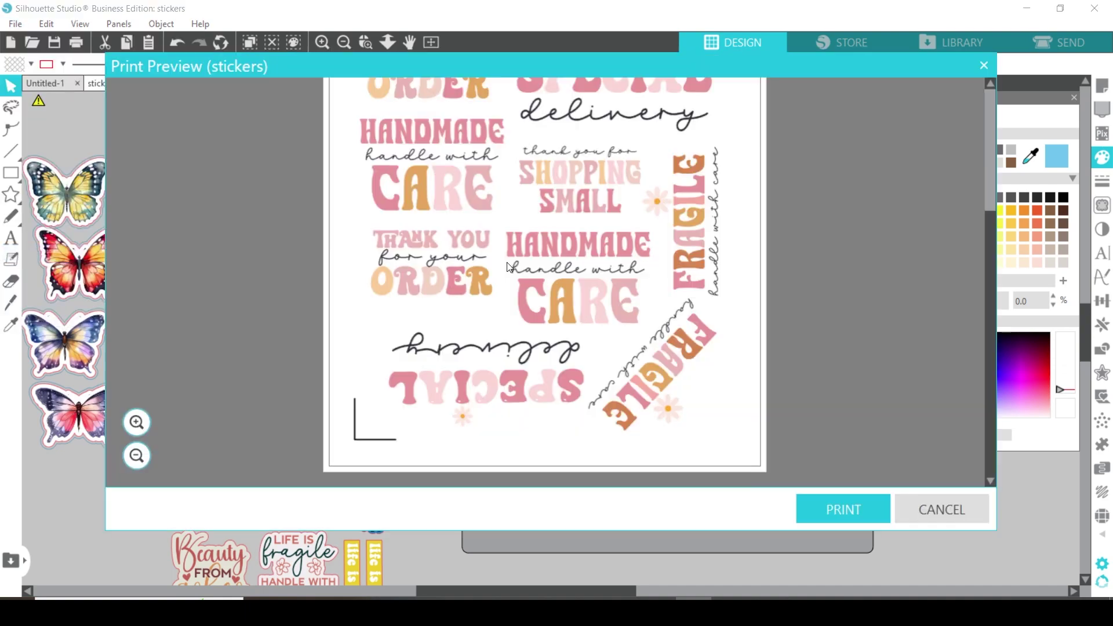
{"action": "scroll", "coordinate": [509, 267], "scroll_direction": "up", "scroll_amount": 1}
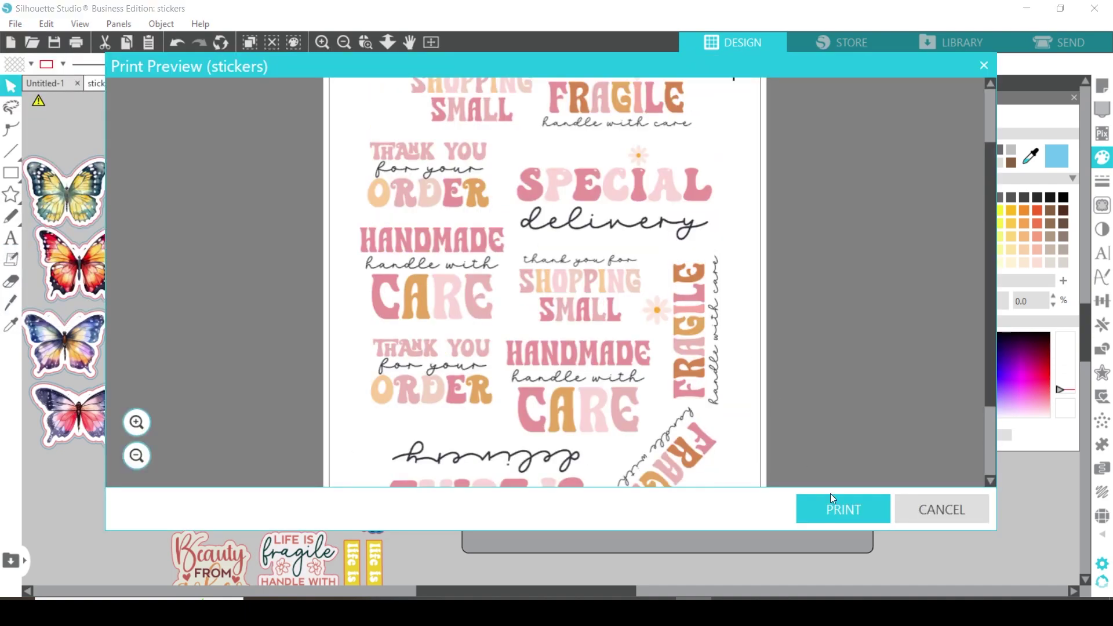
{"action": "left_click", "coordinate": [837, 509]}
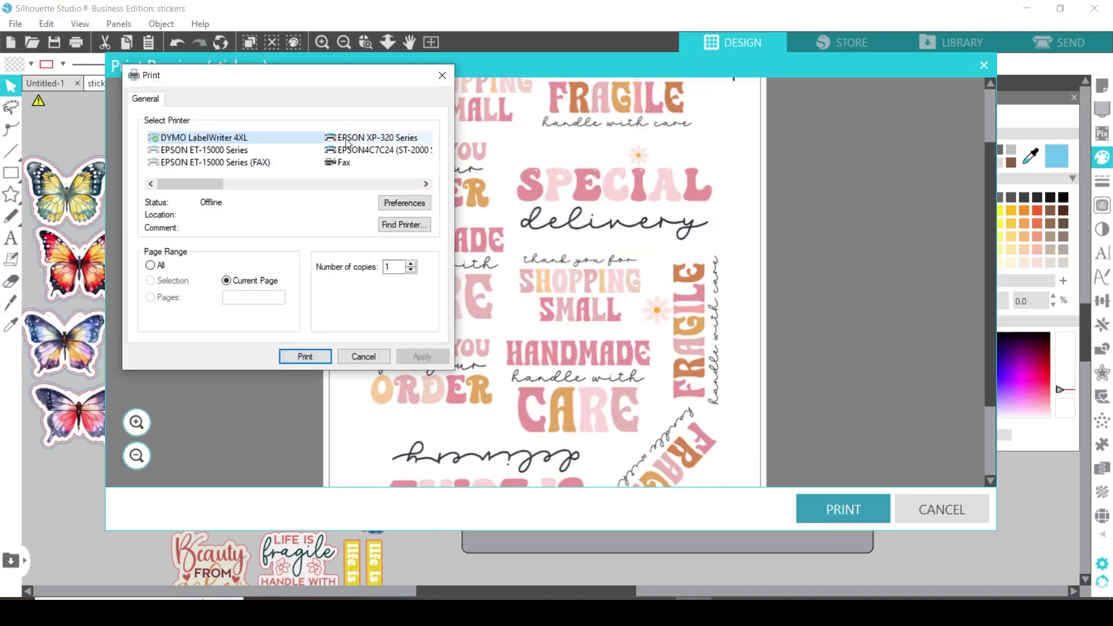
{"action": "left_click_drag", "start_coordinate": [199, 185], "coordinate": [245, 173]}
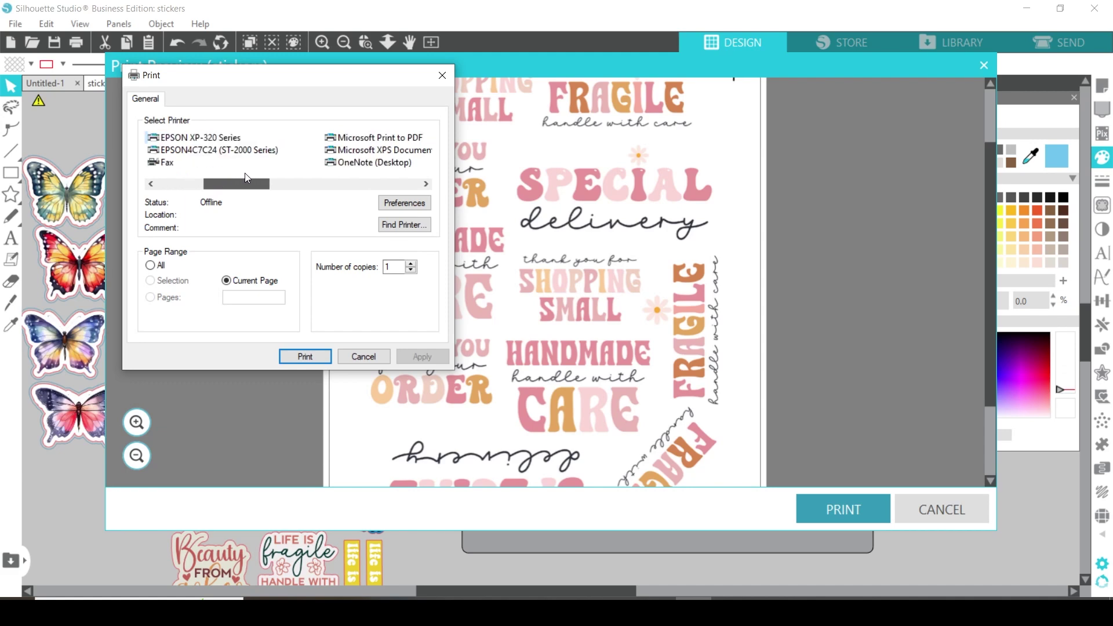
{"action": "left_click", "coordinate": [243, 150]}
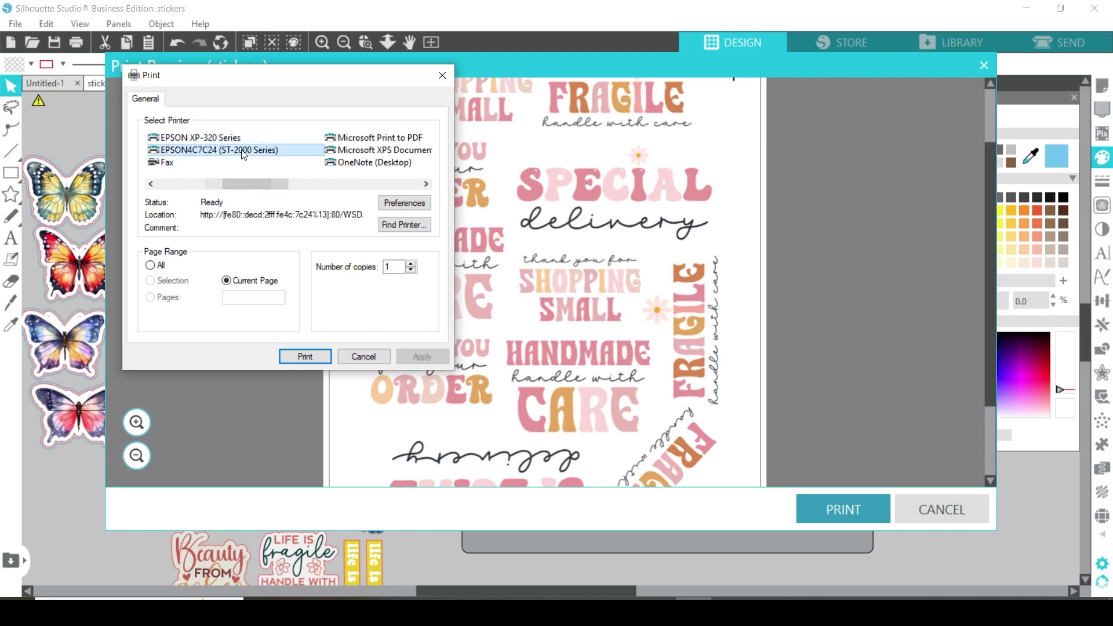
{"action": "left_click", "coordinate": [406, 203]}
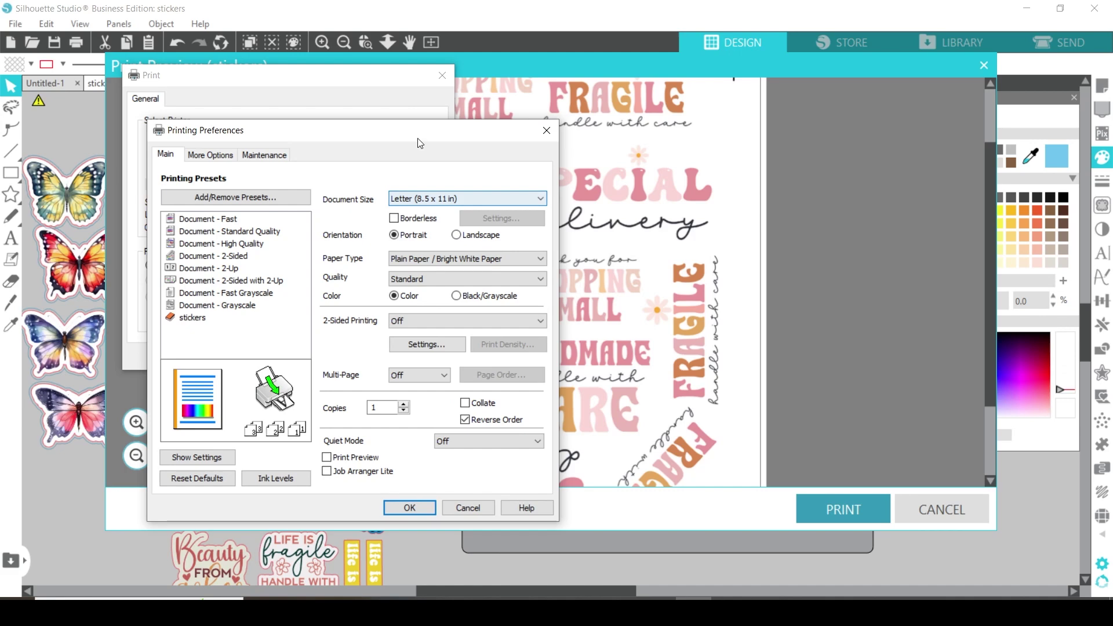
- Apply the 'stickers' preset (Premium Presentation Paper Matte, High quality) to the EPSON print settings
{"action": "left_click", "coordinate": [193, 319]}
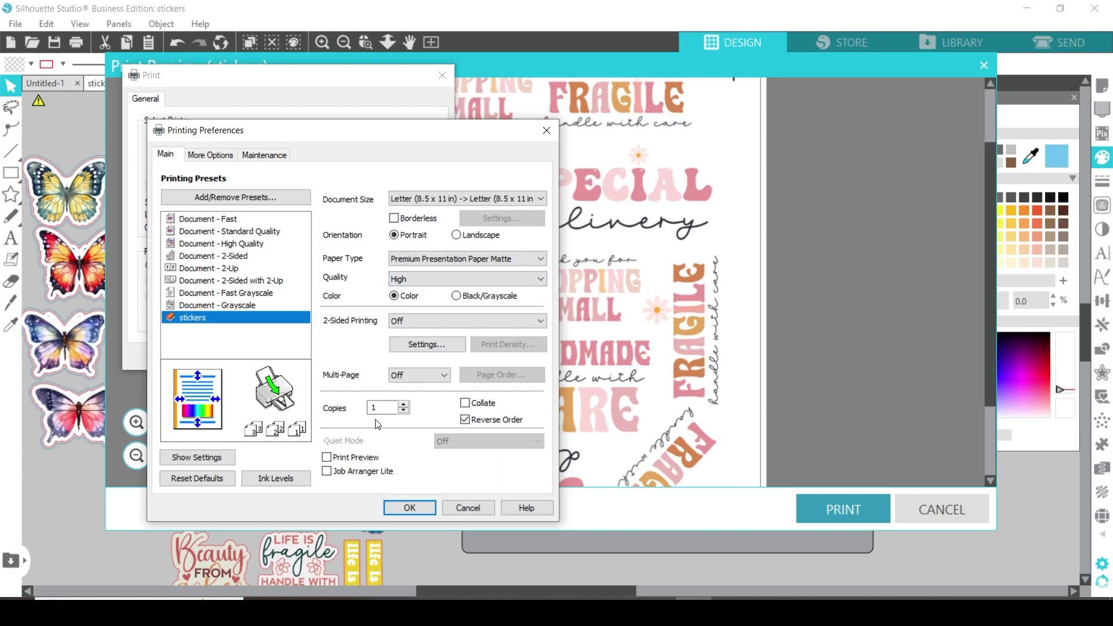
{"action": "left_click", "coordinate": [410, 508]}
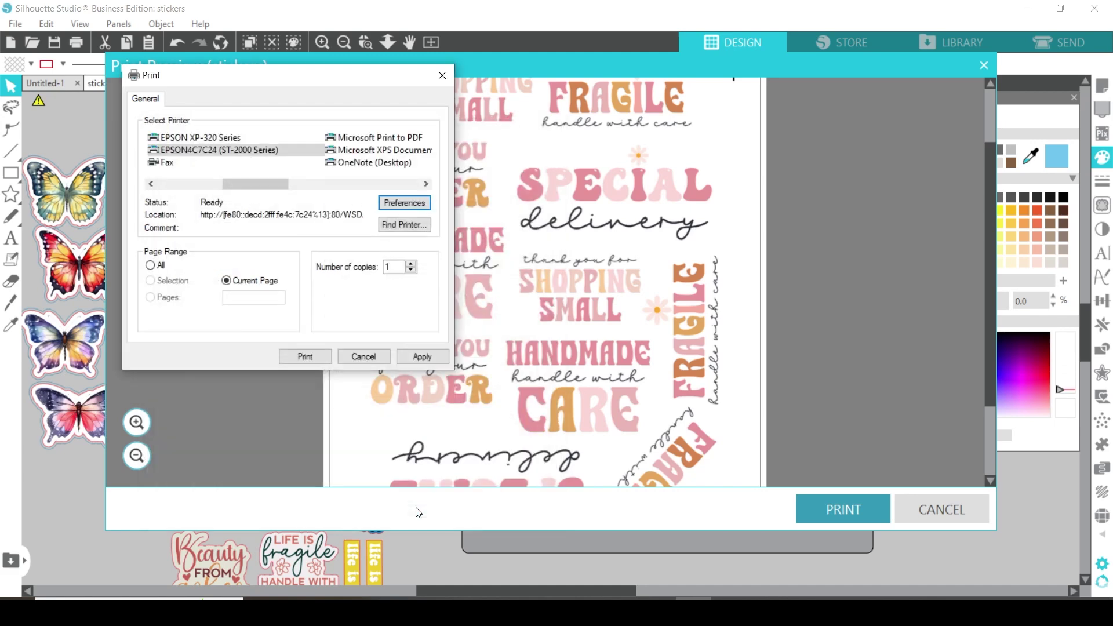
{"action": "left_click", "coordinate": [433, 354]}
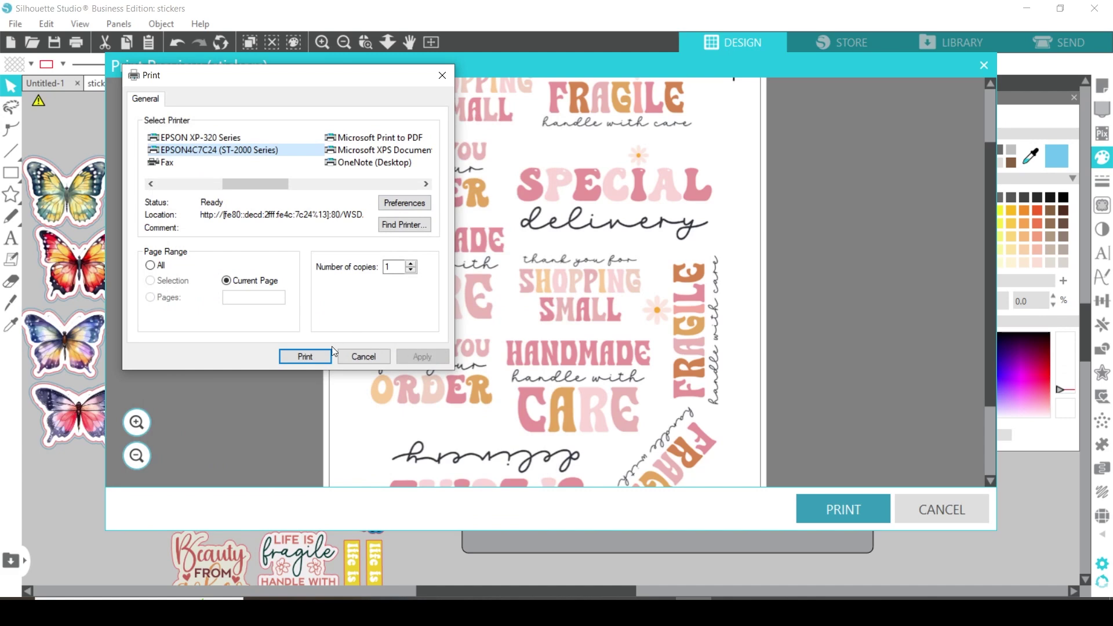